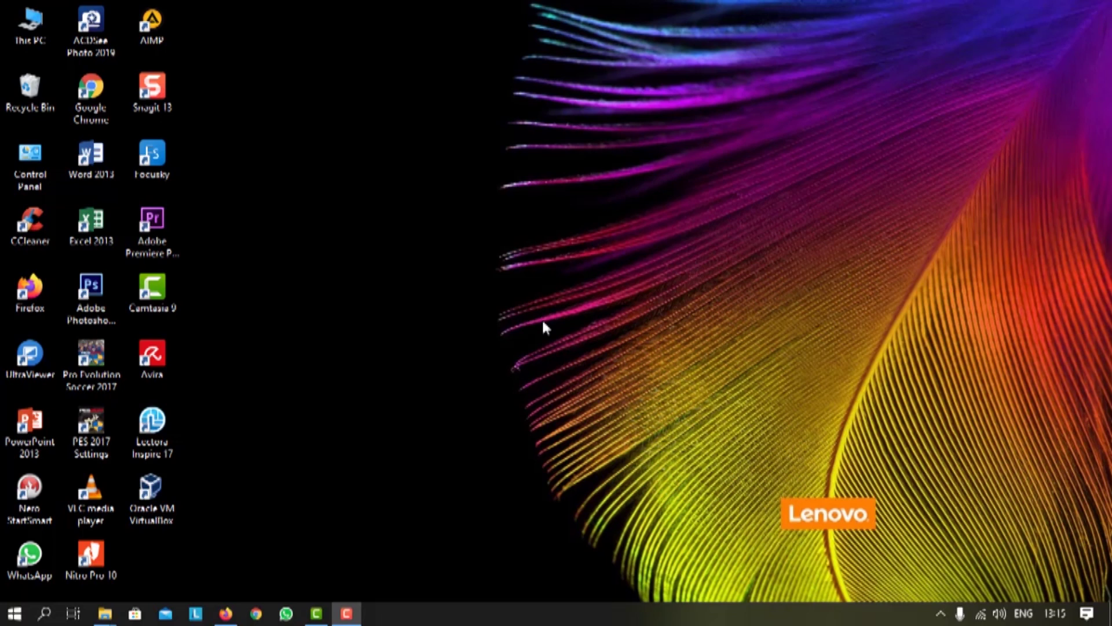
- Open Gmail in Chrome and sign in with the second listed account by entering the account password
click(255, 613)
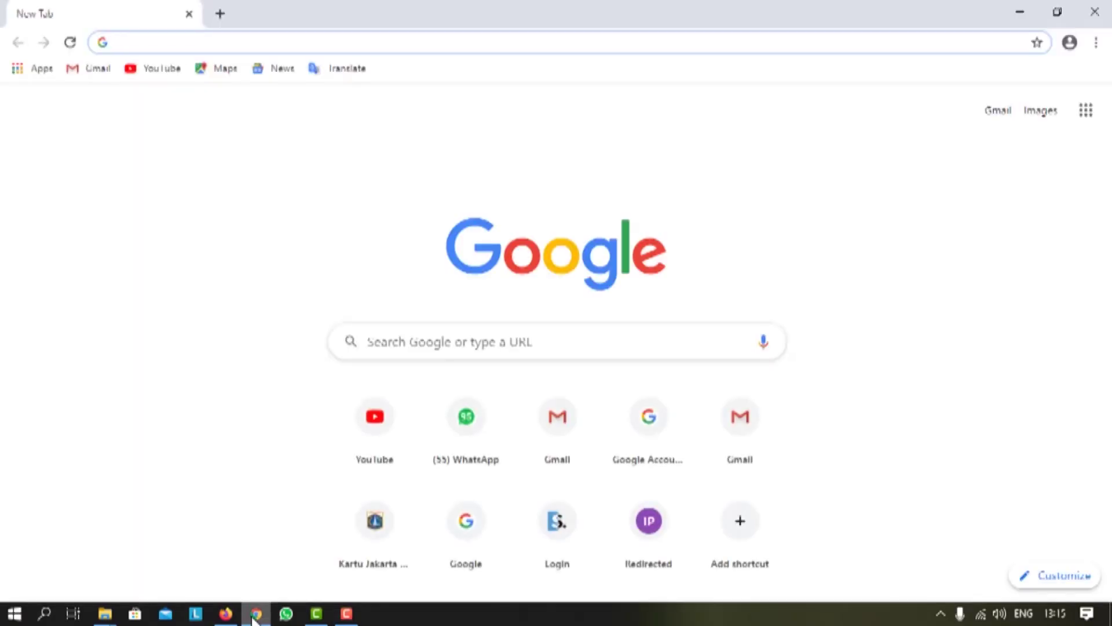
click(995, 120)
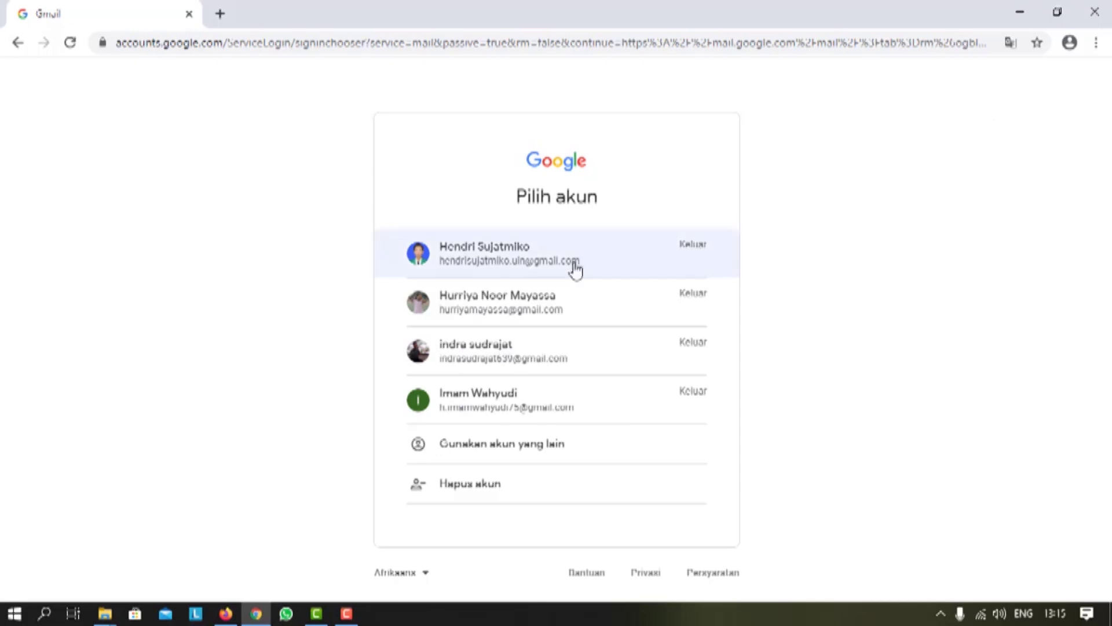
click(509, 307)
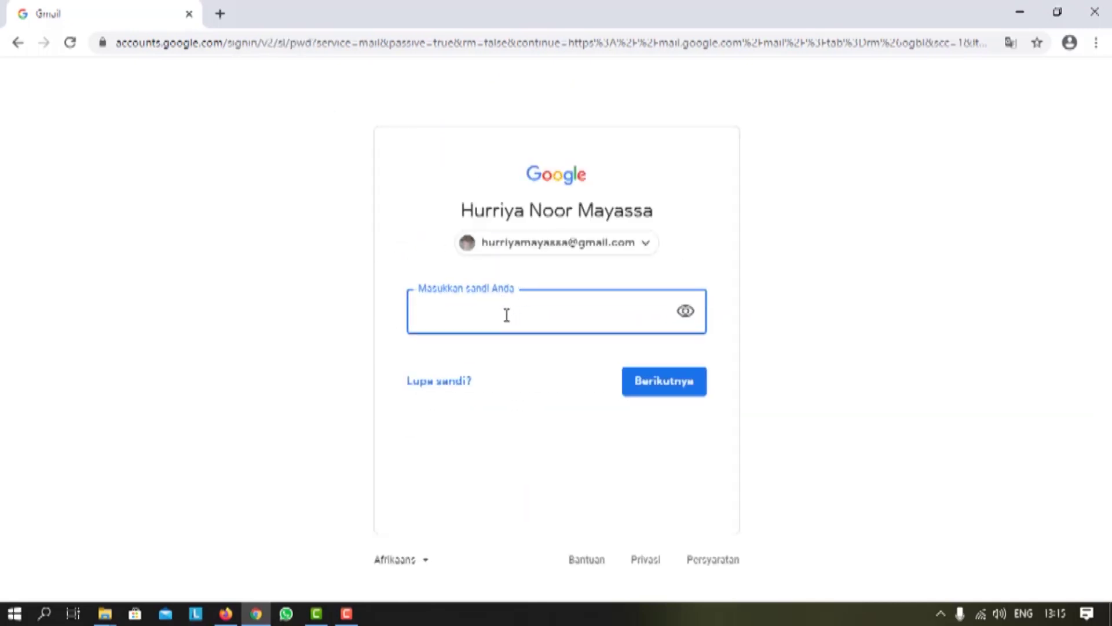
text(•••••••••)
click(653, 385)
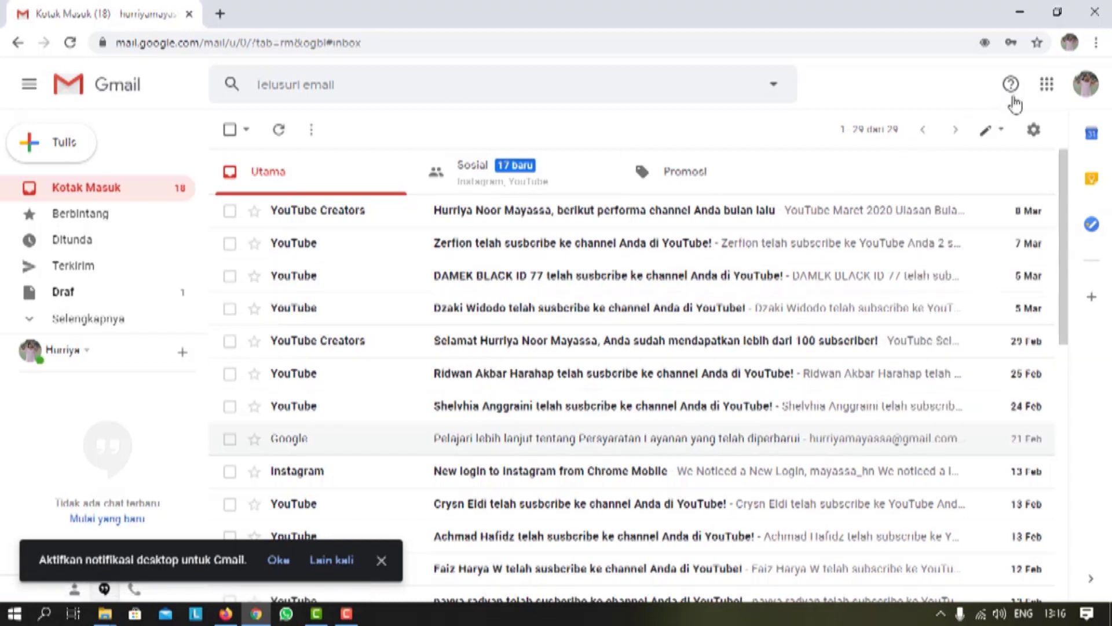
- Open Google Classroom from the Google apps available in Gmail
click(1047, 88)
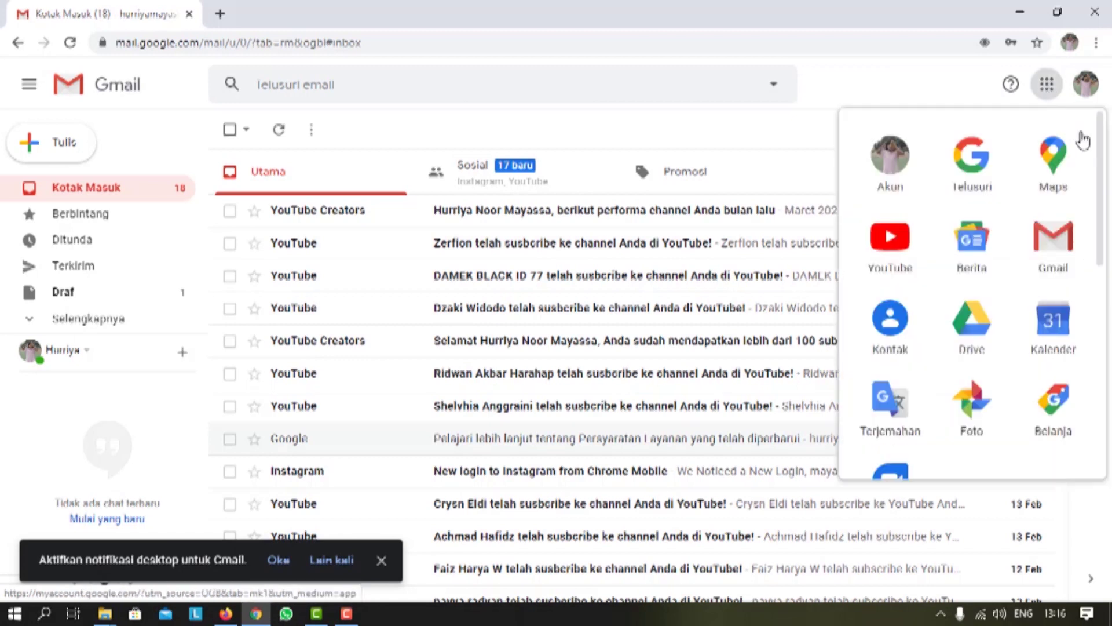
drag(1105, 156, 1106, 346)
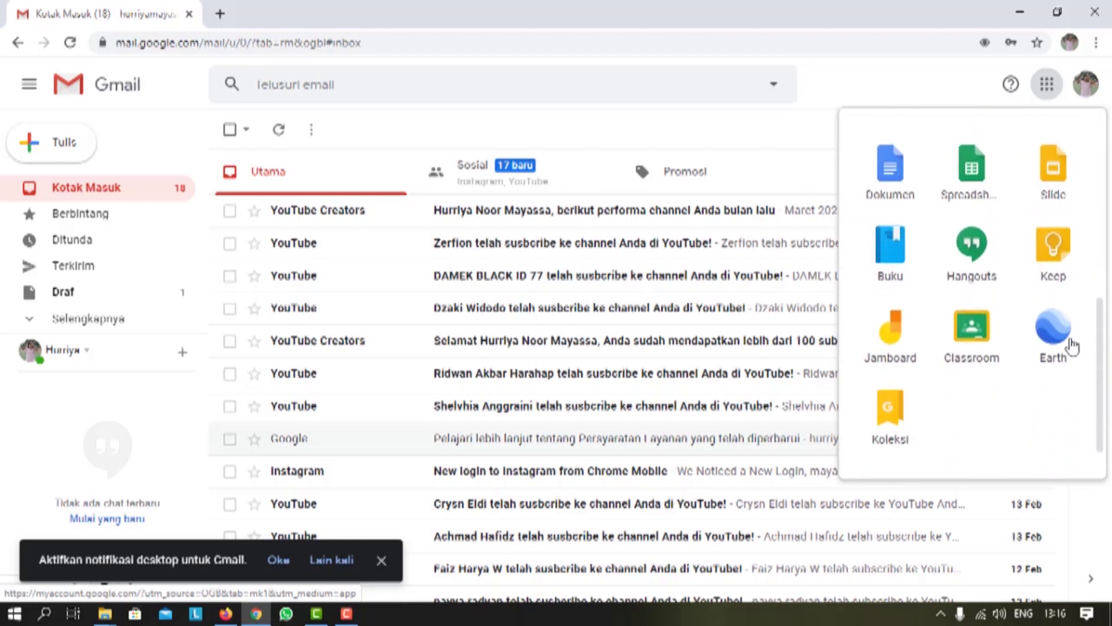
click(973, 335)
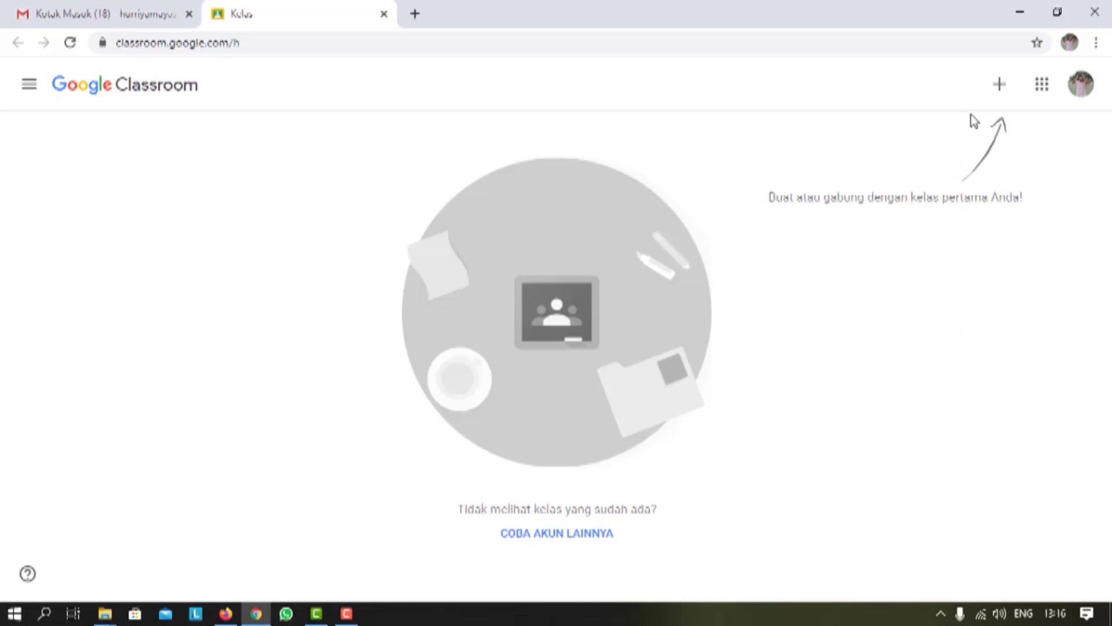
- Start creating a new class and accept the notice about using Classroom at a school with students
click(1000, 86)
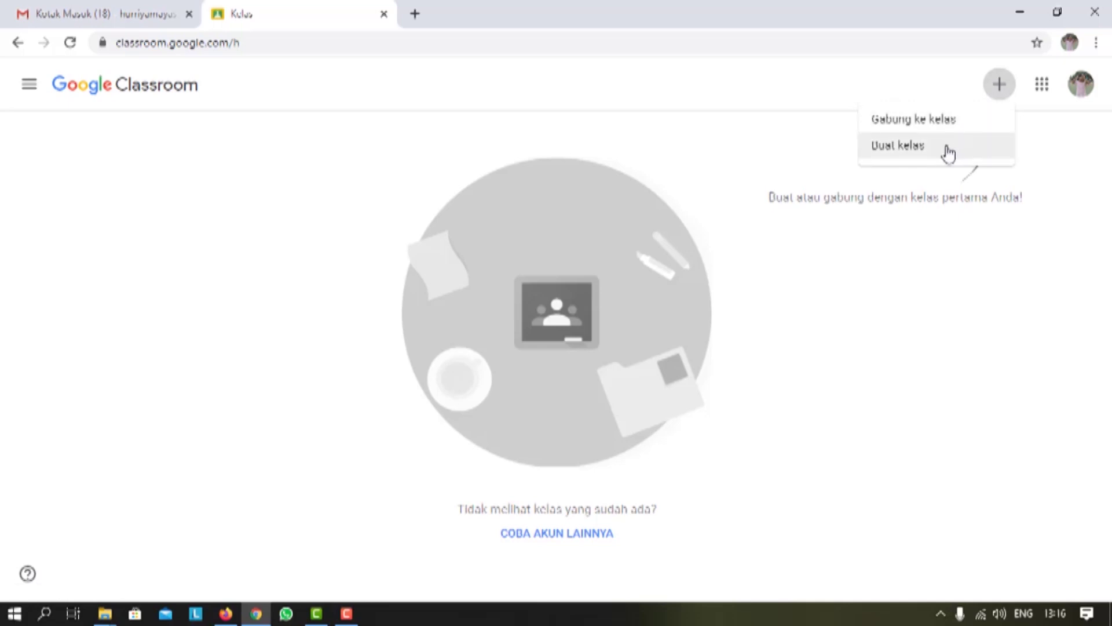
click(927, 147)
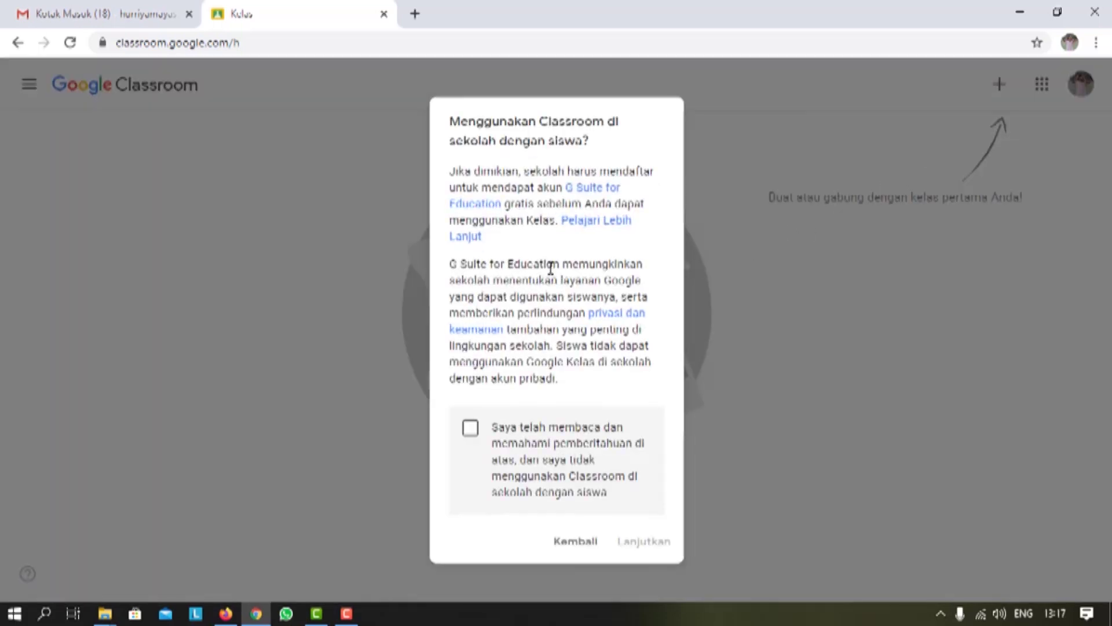
click(470, 433)
click(641, 544)
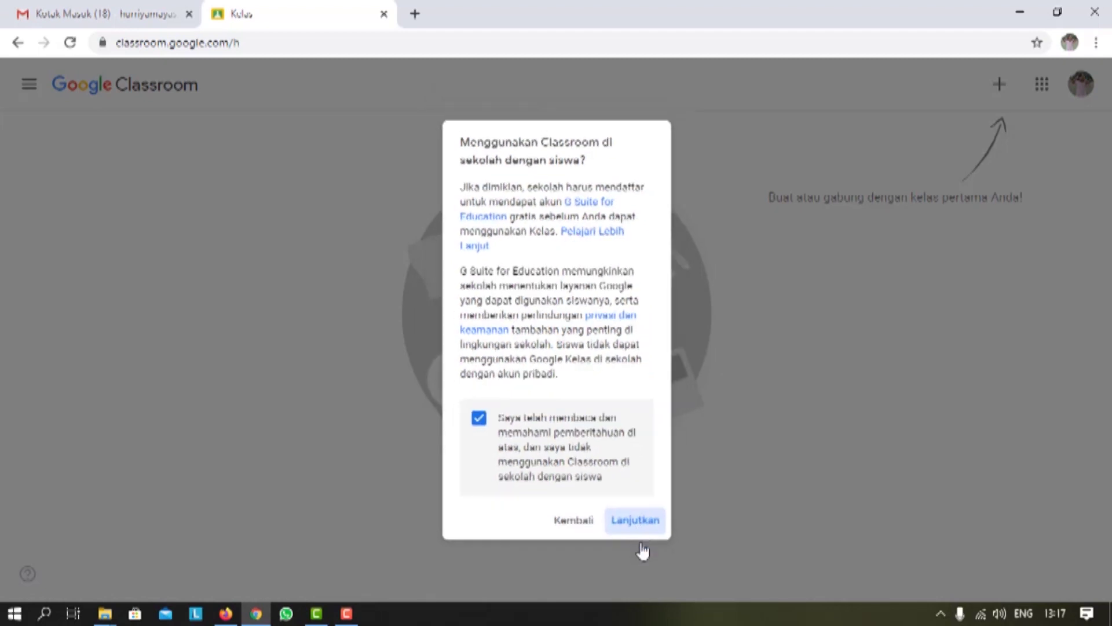
- Name the class with PAI followed by the teacher's title and name, and set its section to Kelas VII A
click(486, 232)
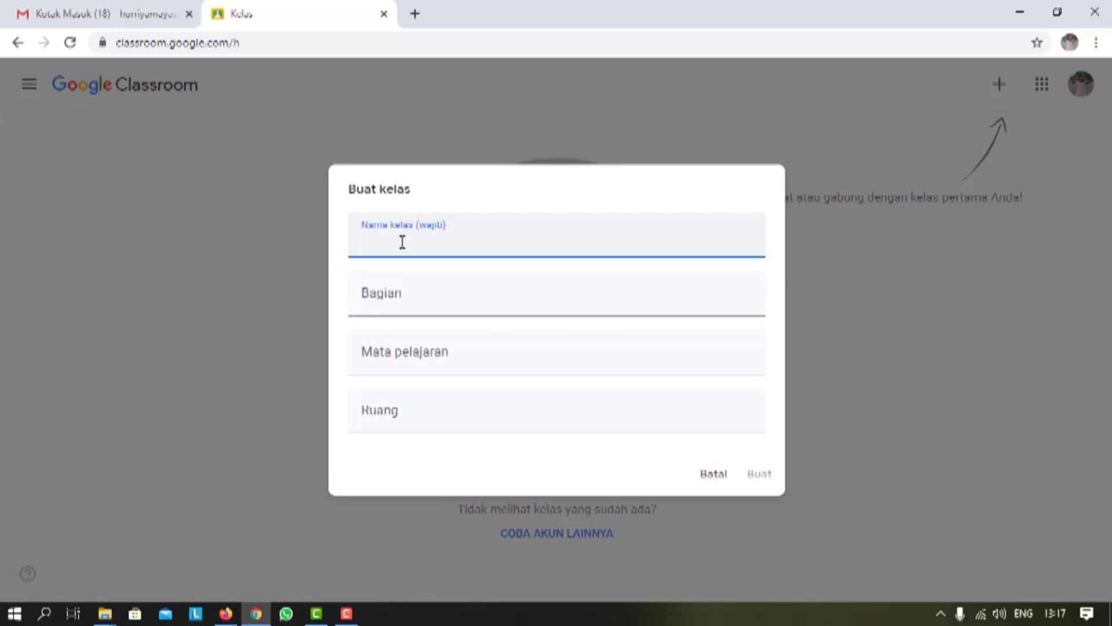
text(PAI )
text(Pai )
text(Hendri)
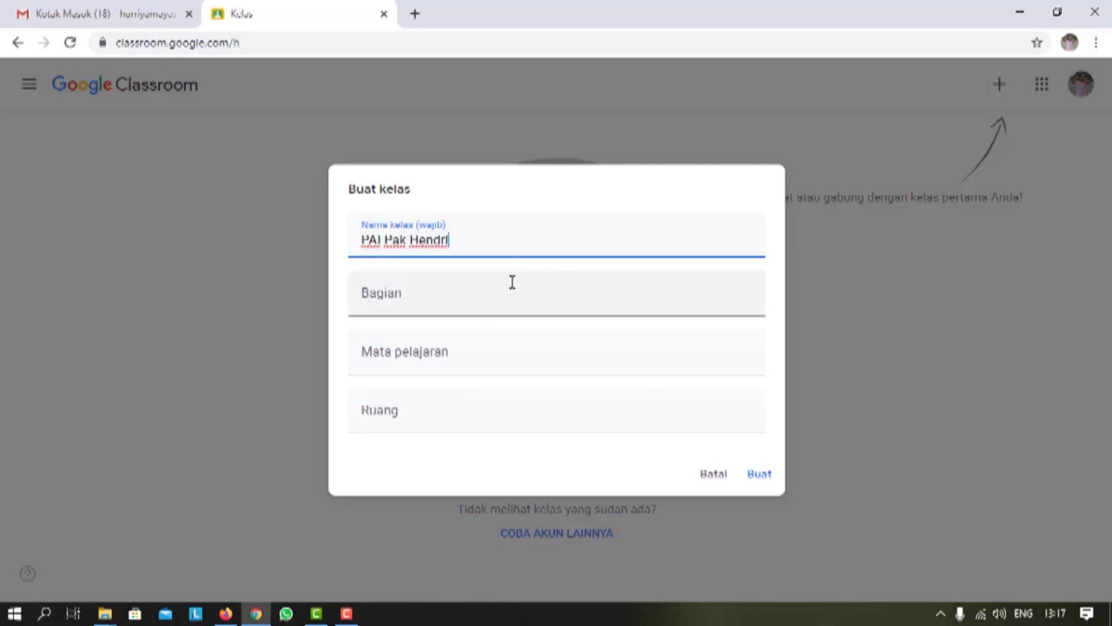
click(413, 300)
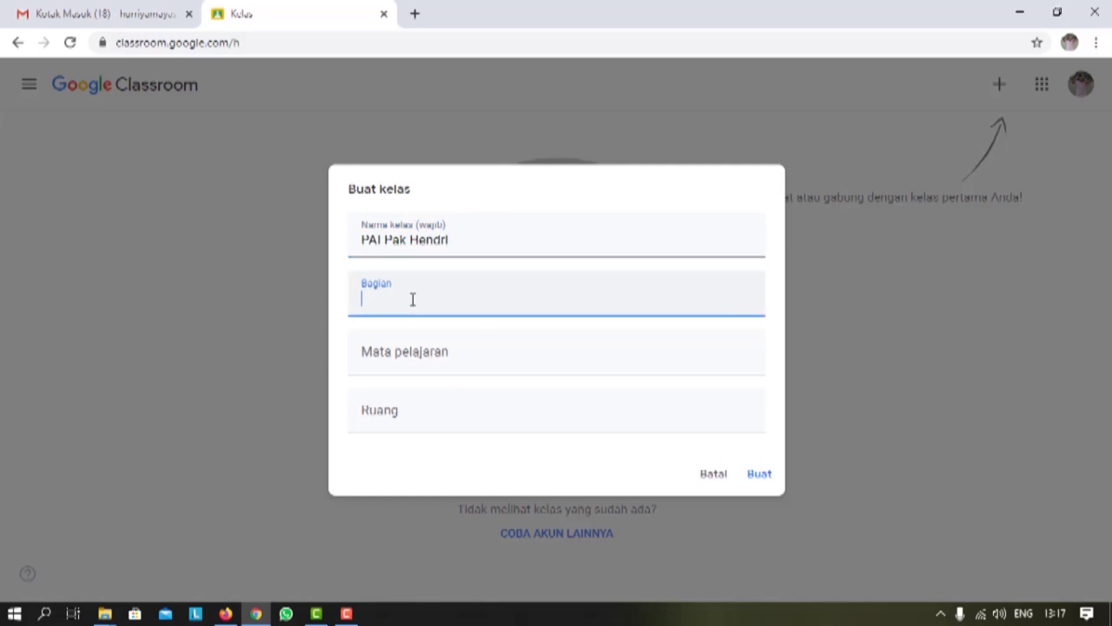
text(Kelas VIIA)
- Set the subject to Pendidikan Agama Islam and the room to VII A, and create the class
click(415, 356)
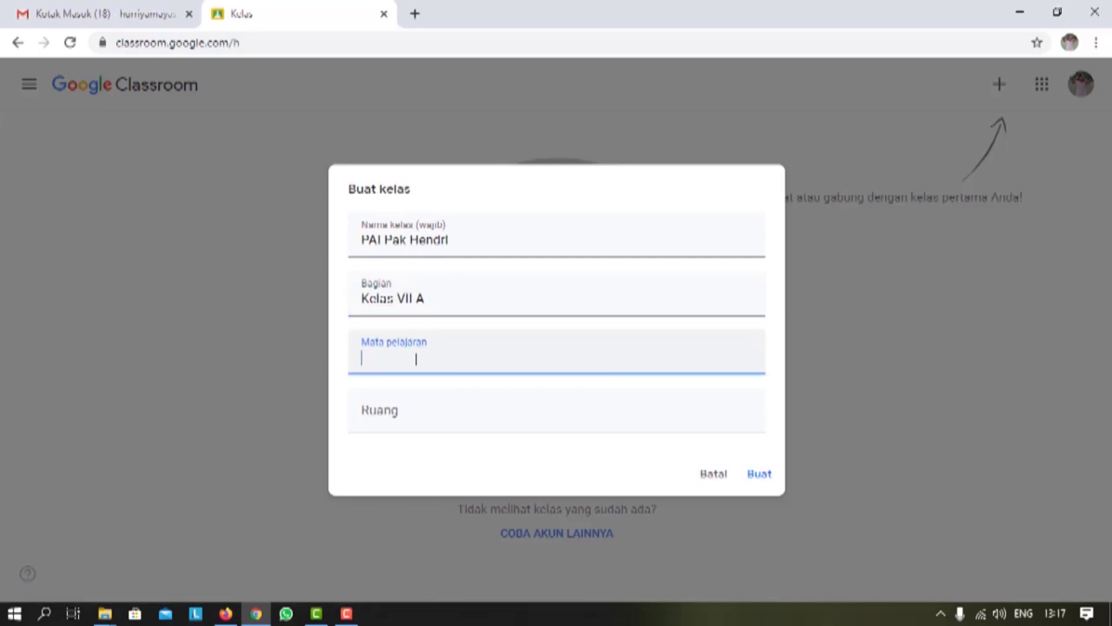
text(Pendidikan Agama )
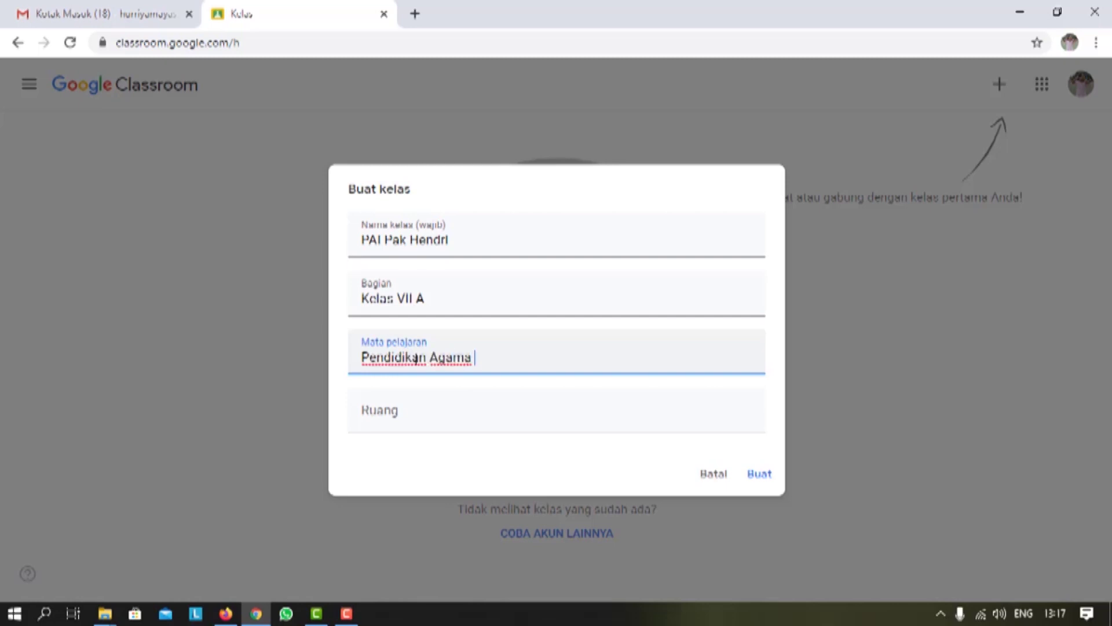
text(Islam)
click(415, 410)
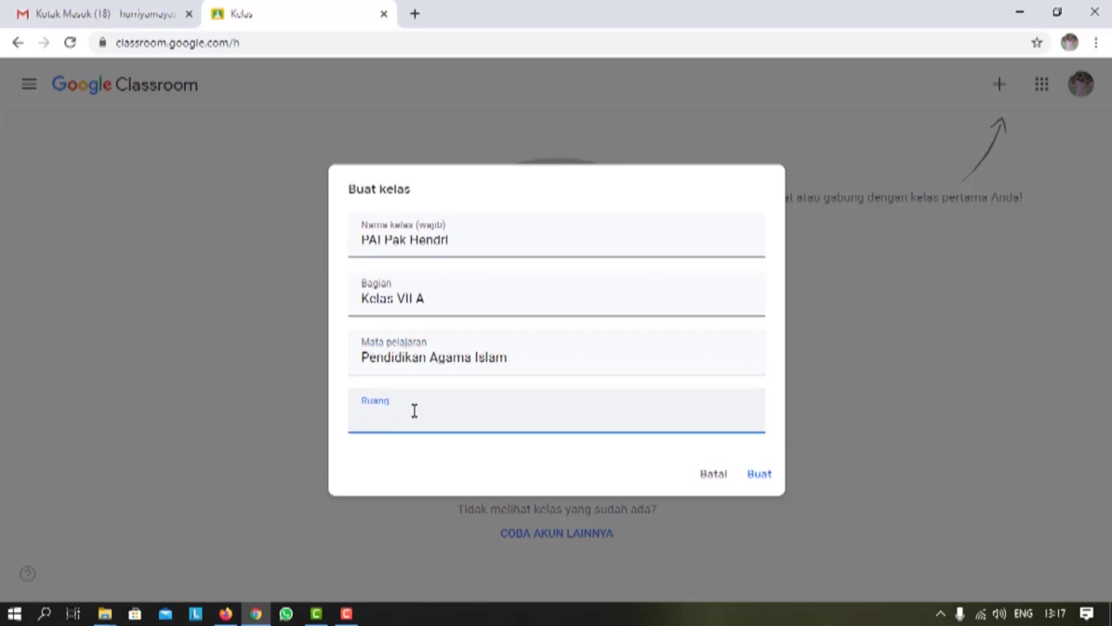
text(VII A)
click(758, 481)
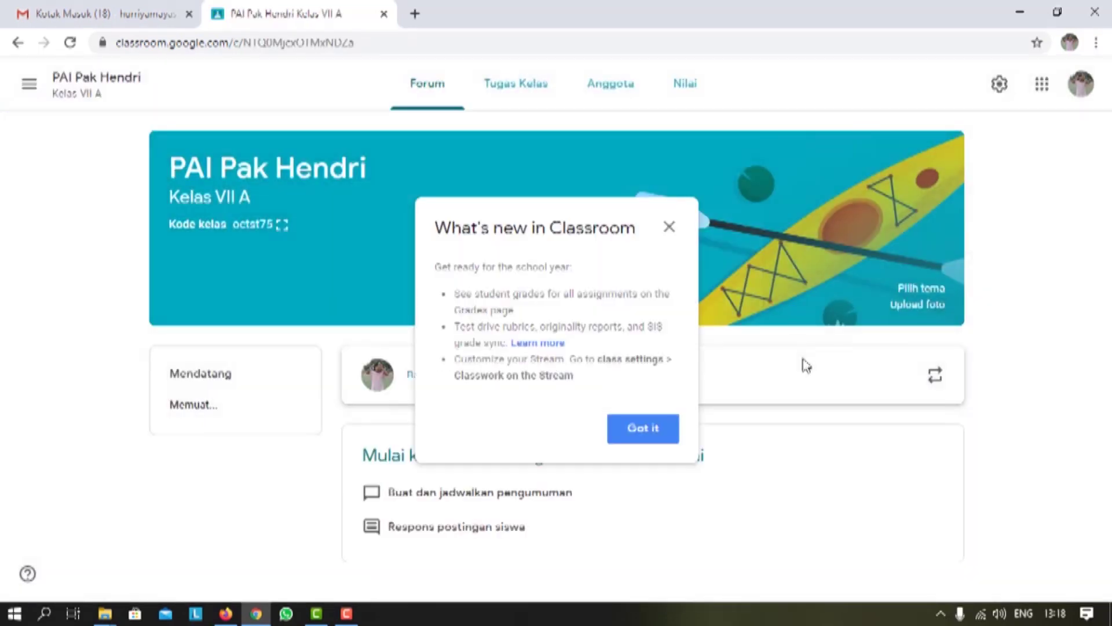
- Dismiss the What's new notice, view the class code enlarged, and close it again
click(670, 227)
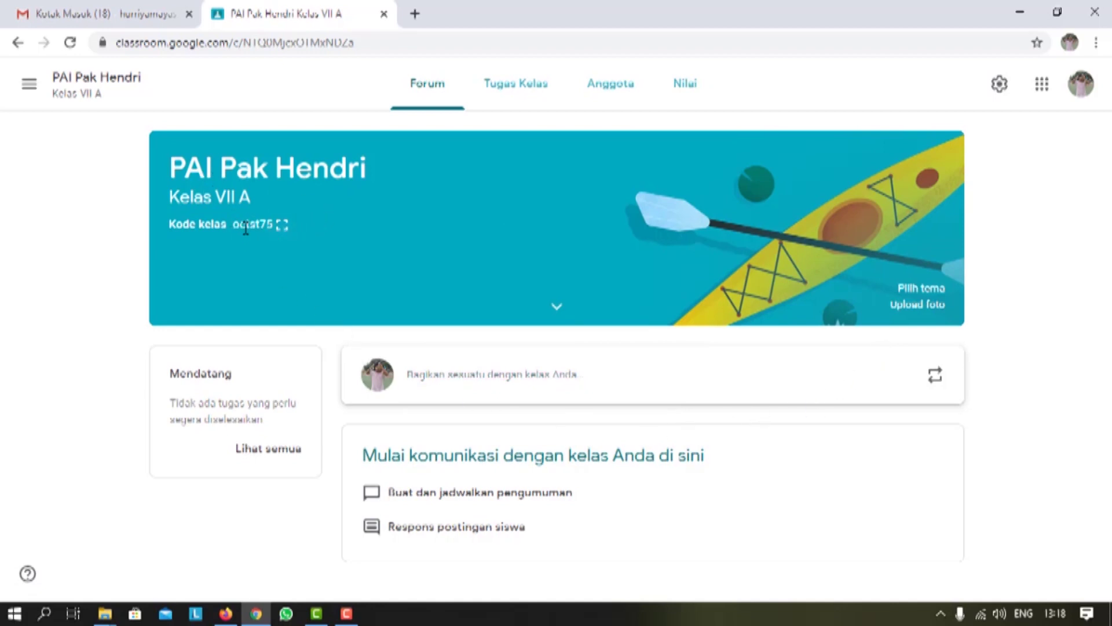
click(283, 229)
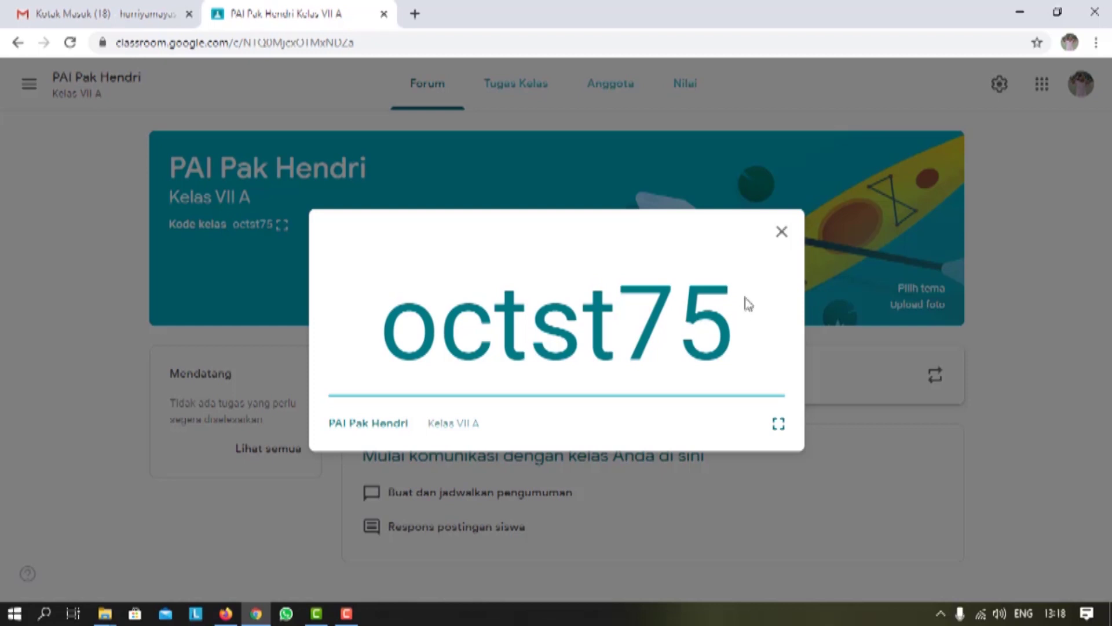
click(781, 232)
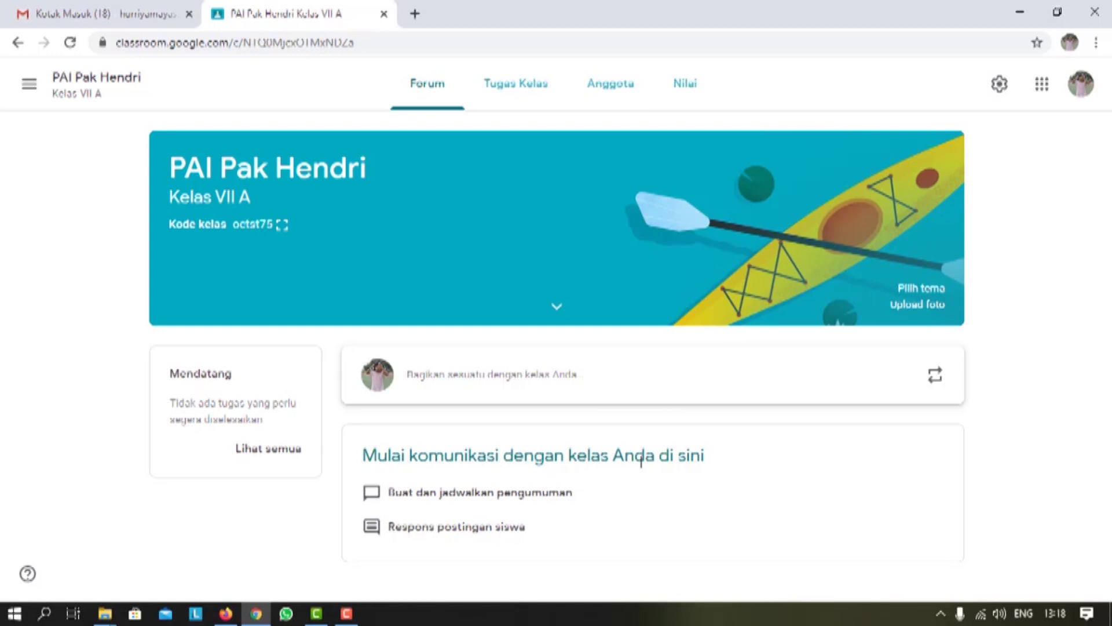
- Start a copy of the Kelas VII A class from the class overview and remove "Salinan dari" from the copy's name
click(30, 90)
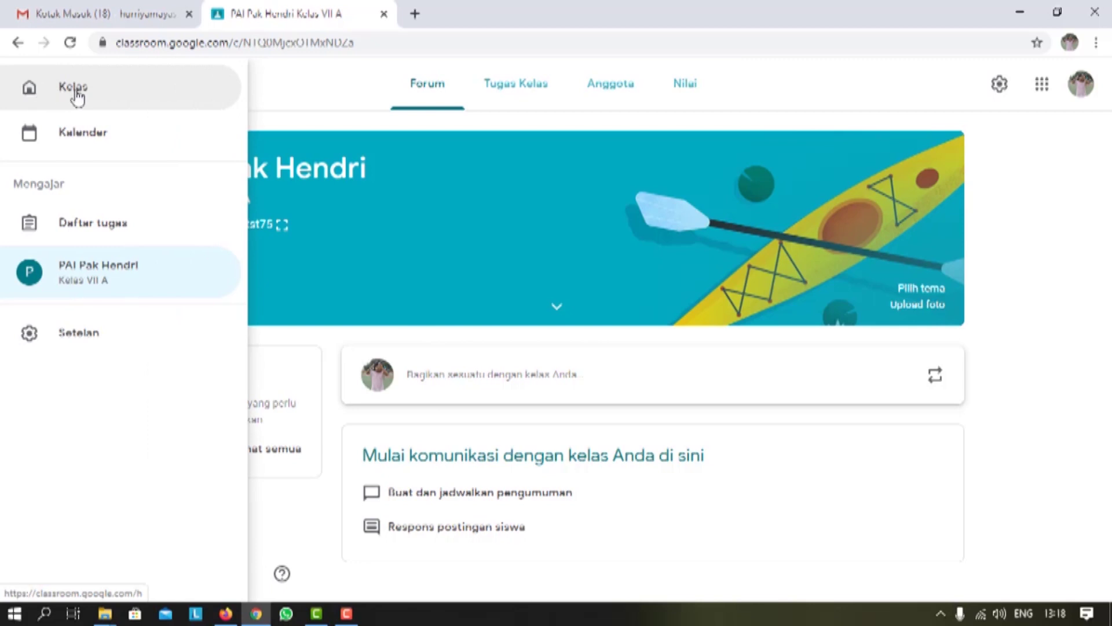
click(75, 89)
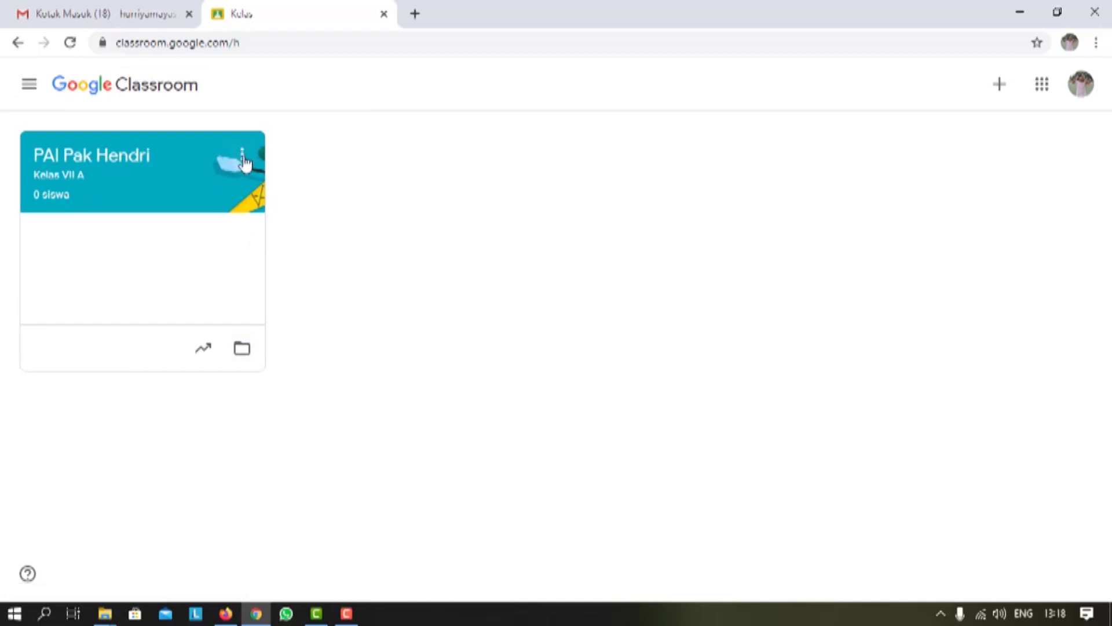
click(243, 161)
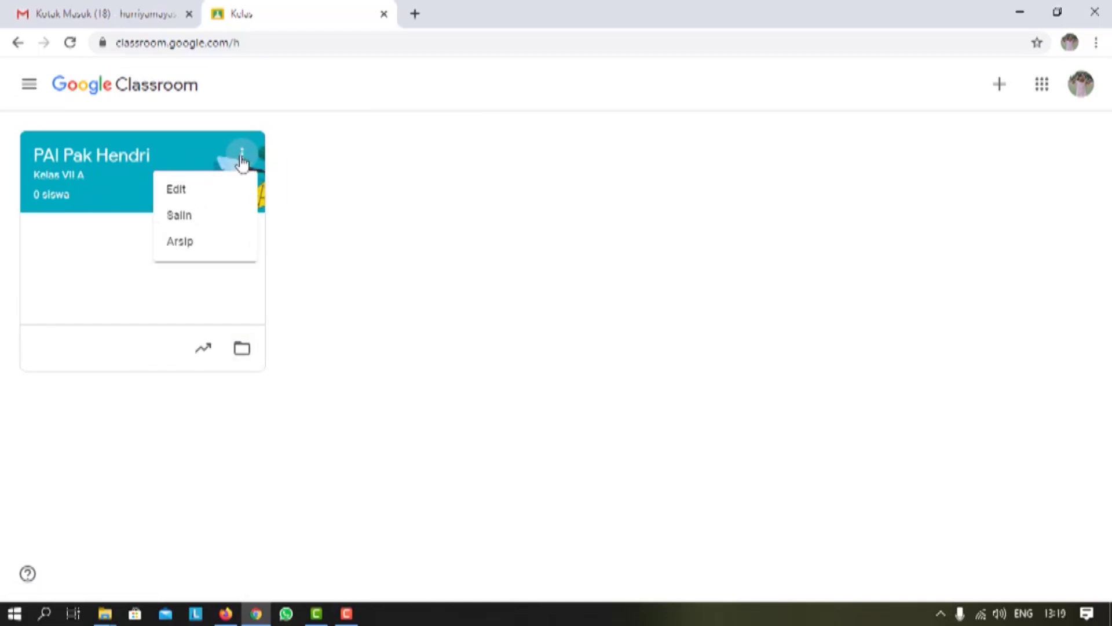
click(190, 220)
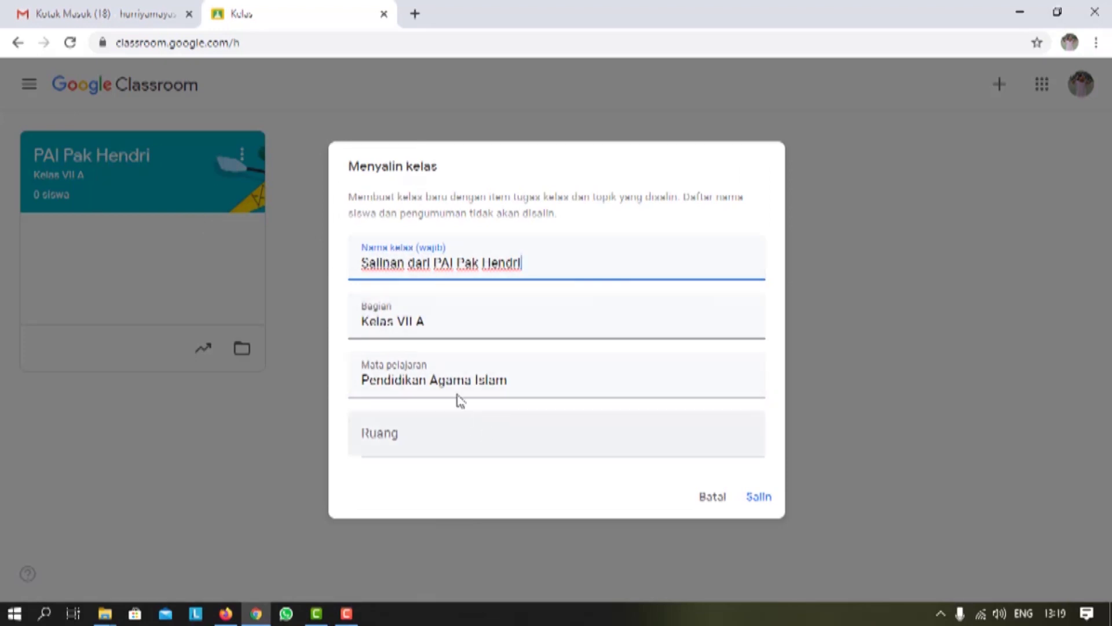
drag(436, 261, 360, 253)
key(BackSpace)
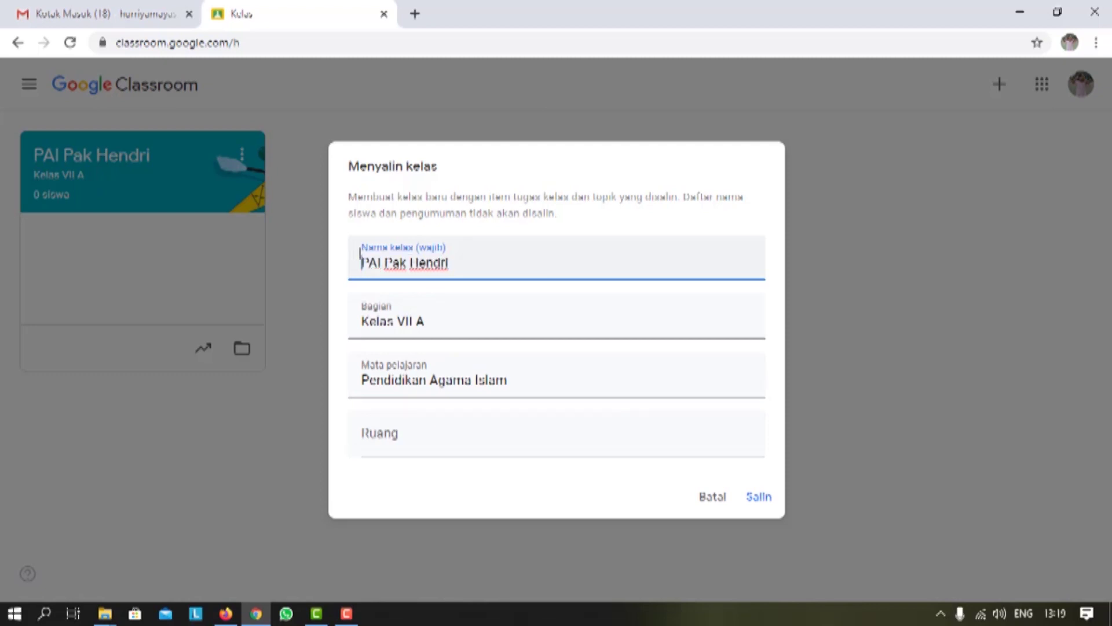
- Set the copy's section to Kelas VII B and its room to VII B, and create the copied class
click(435, 323)
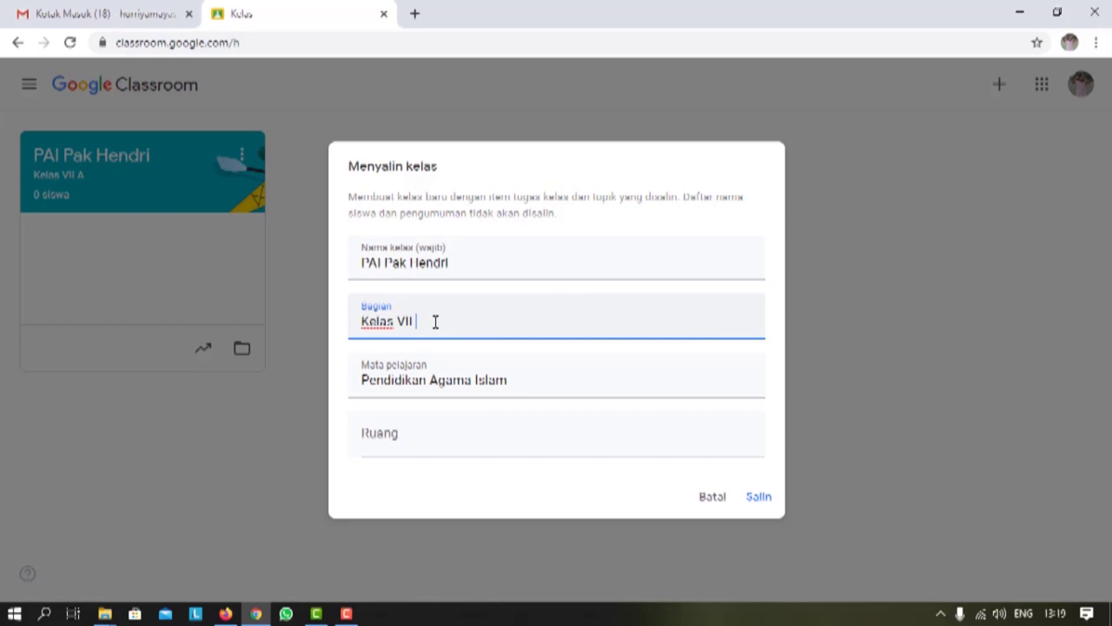
text(B)
click(401, 435)
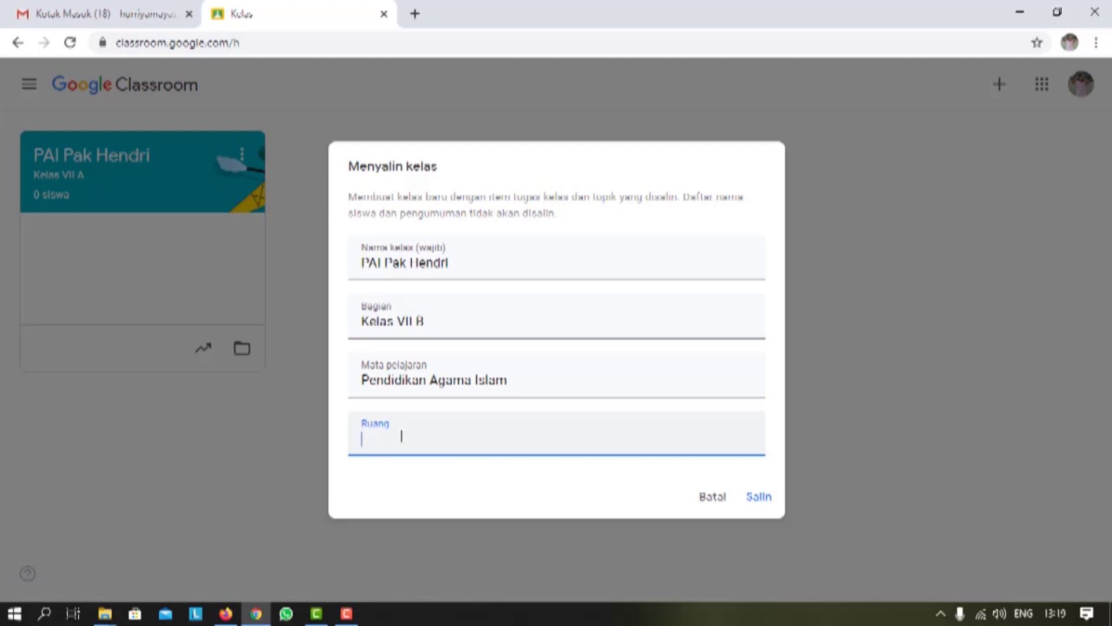
text(VII B)
key(BackSpace)
text(B)
click(758, 497)
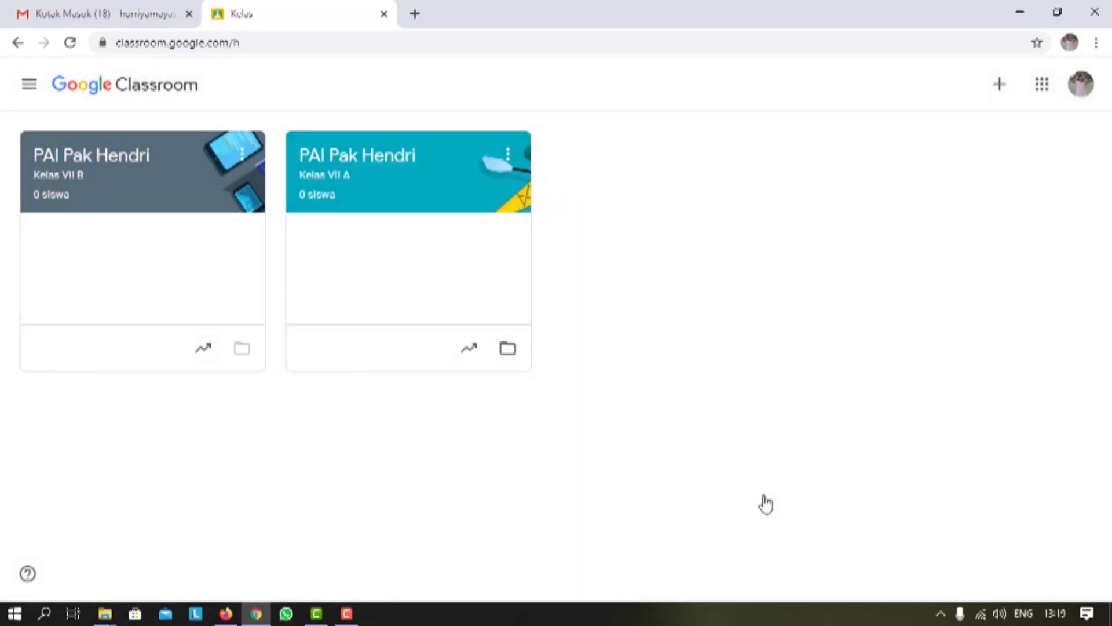
- Start another copy of the Kelas VII A class and strip the "Salinan dari" prefix from its class name
click(508, 154)
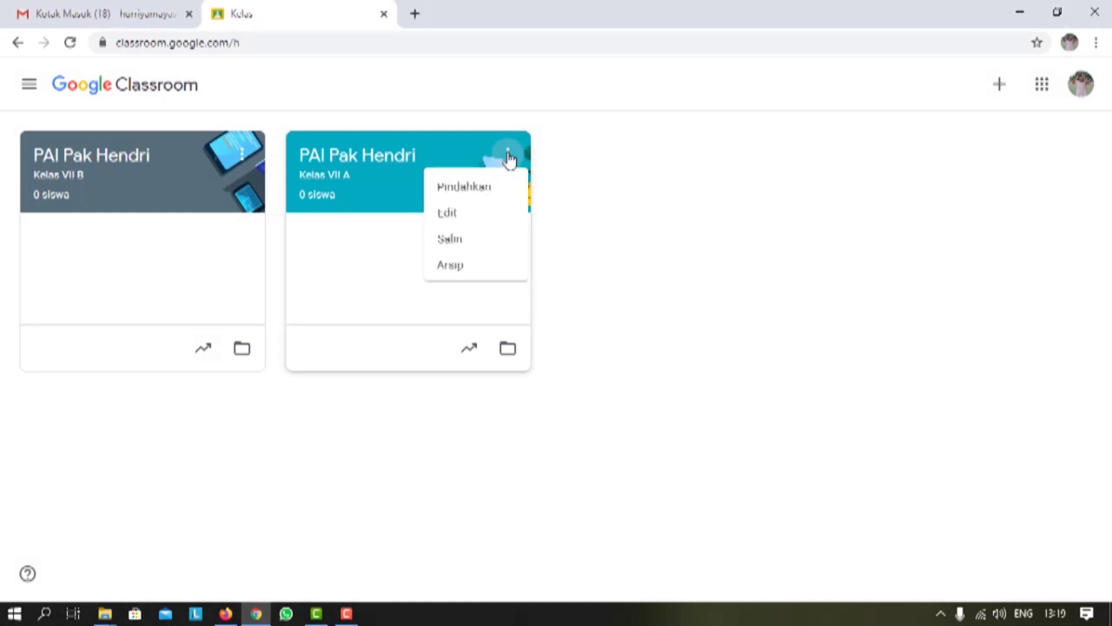
click(464, 242)
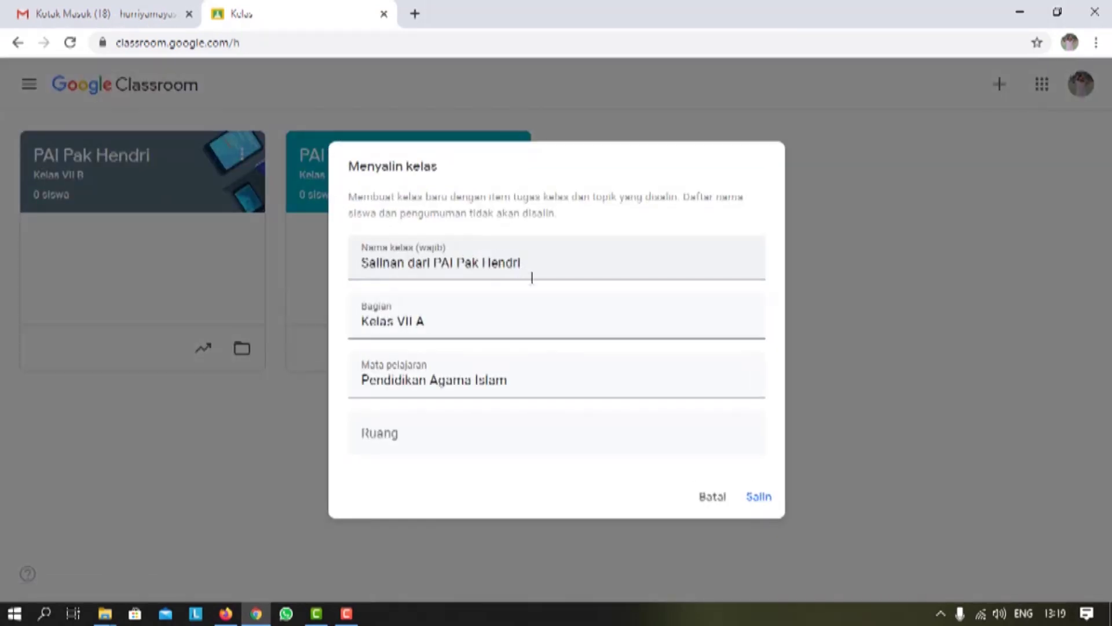
drag(436, 261, 347, 259)
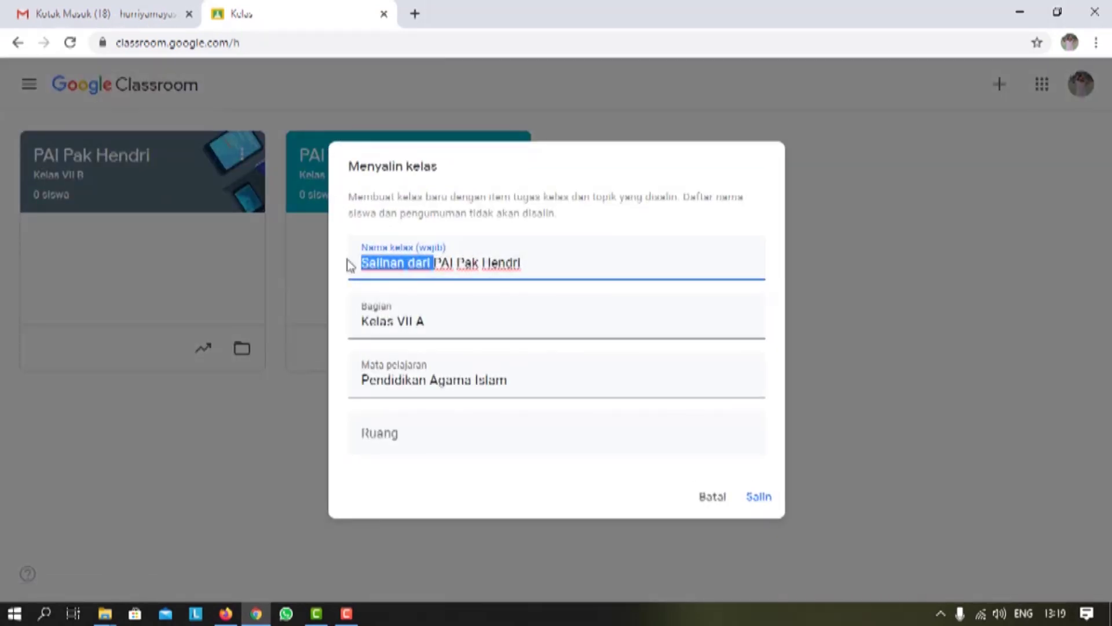
key(BackSpace)
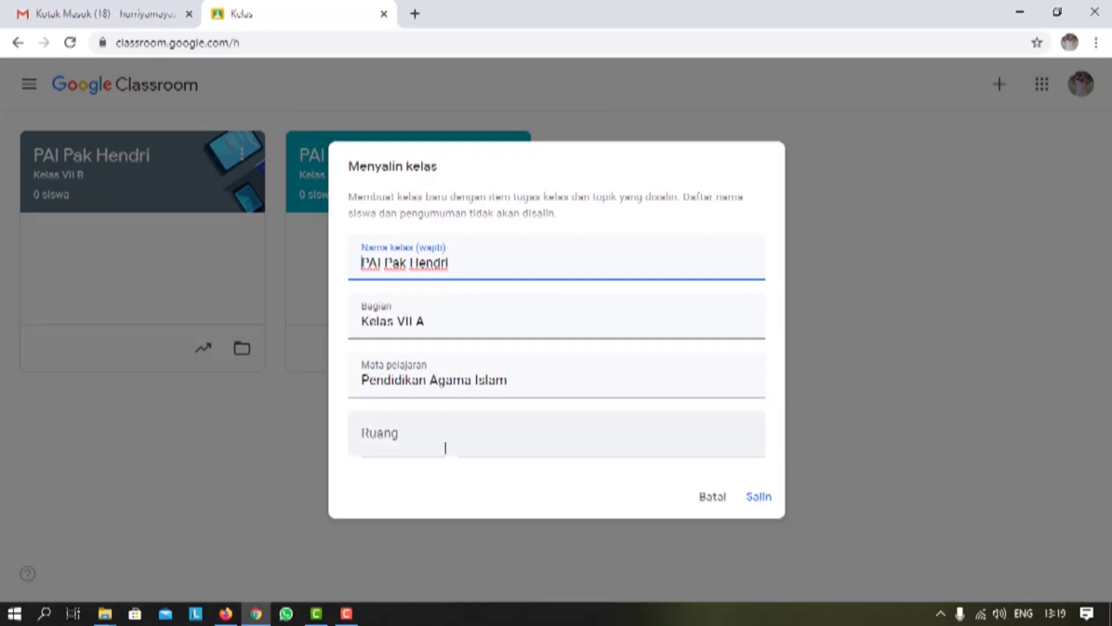
- Set the copy's section to Kelas VII C and its room to VII C, and create the copied class
click(426, 432)
click(437, 321)
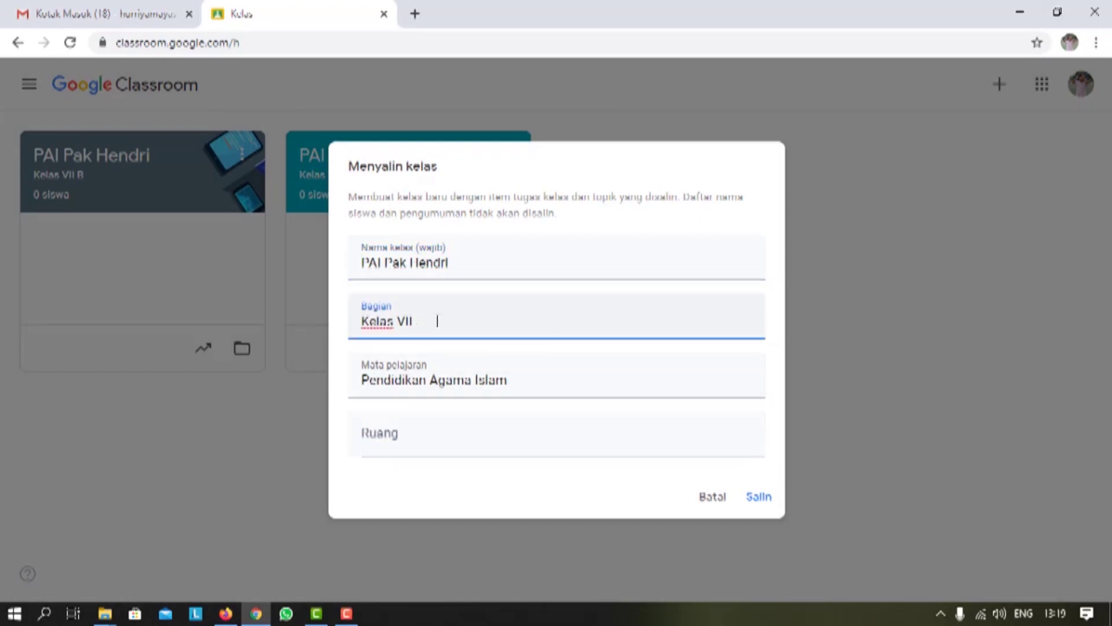
text(C)
click(405, 441)
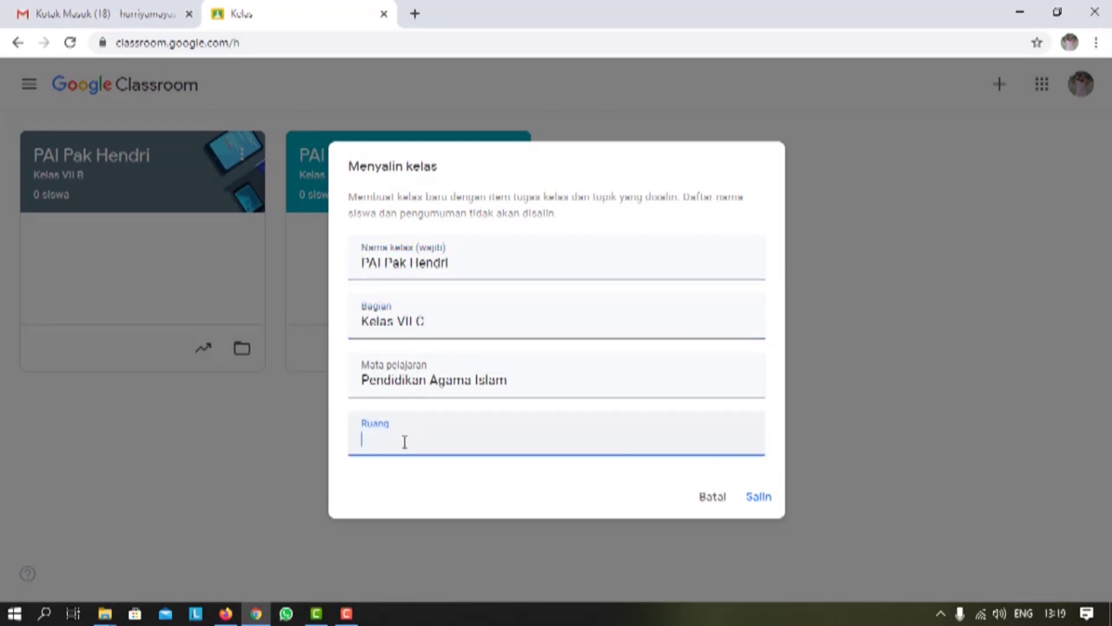
text(VII C)
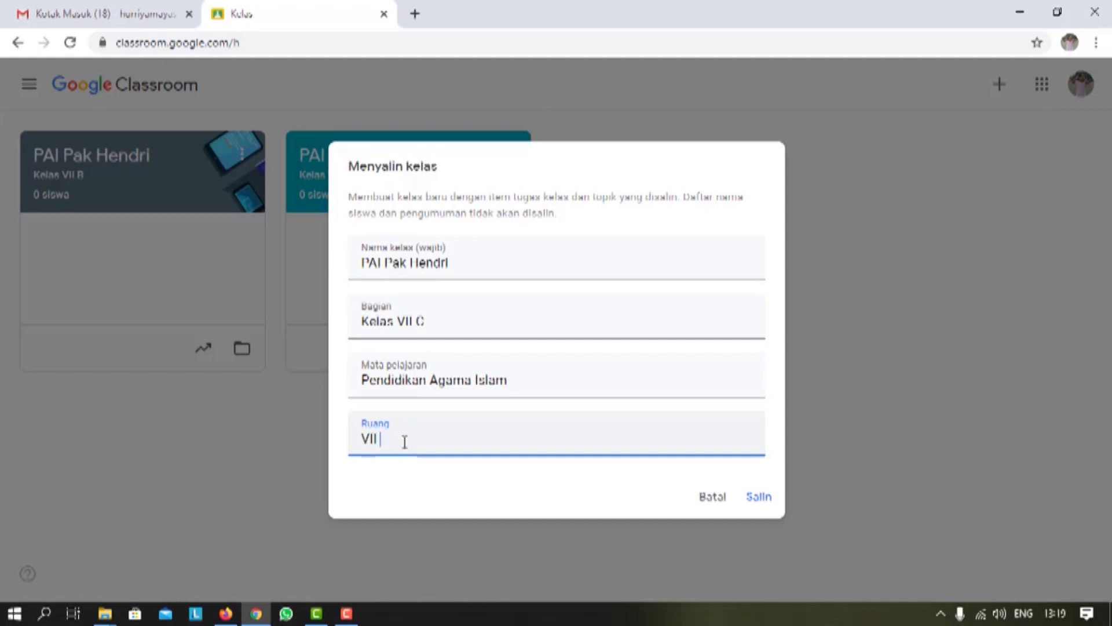
click(748, 500)
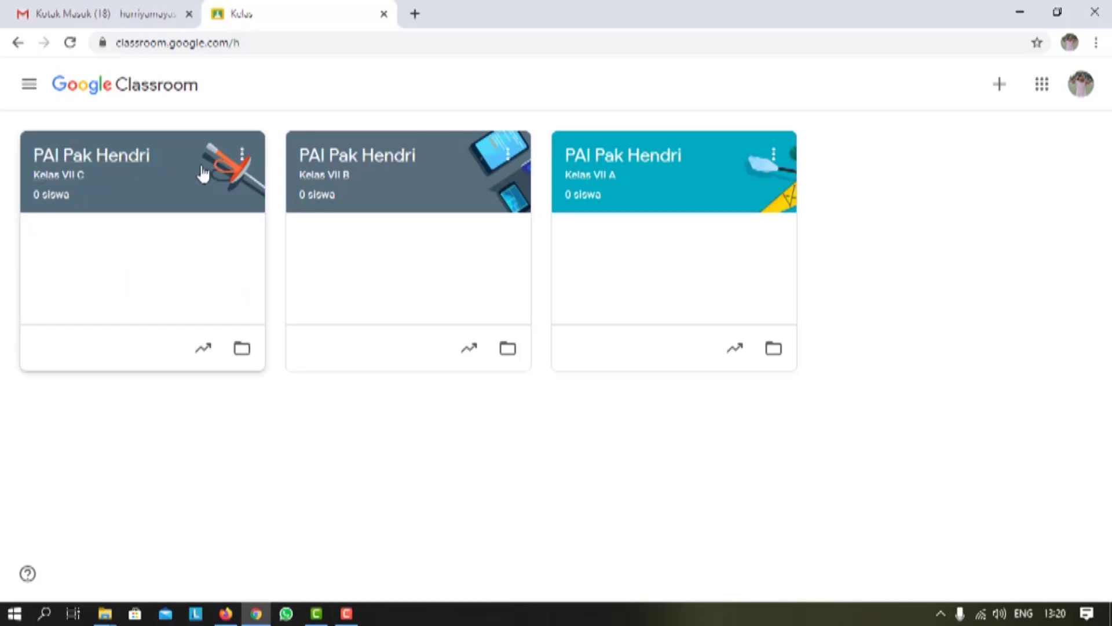
- Open the Kelas VII B class, dismiss the student invitation tip, and view its class code enlarged, selecting the code before closing it
click(384, 164)
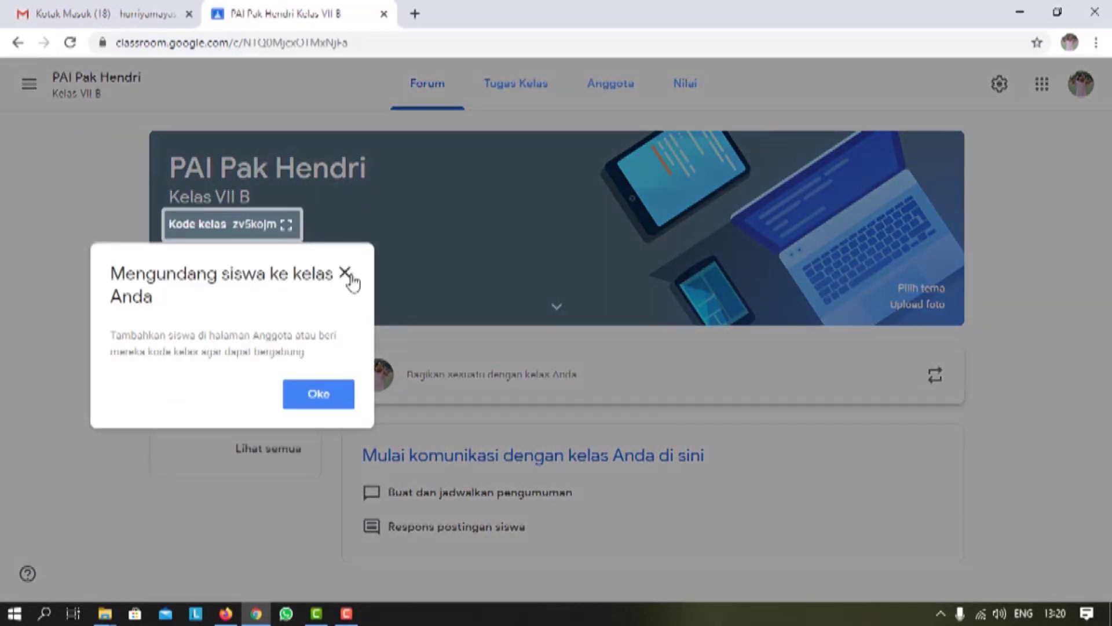
click(347, 273)
click(286, 224)
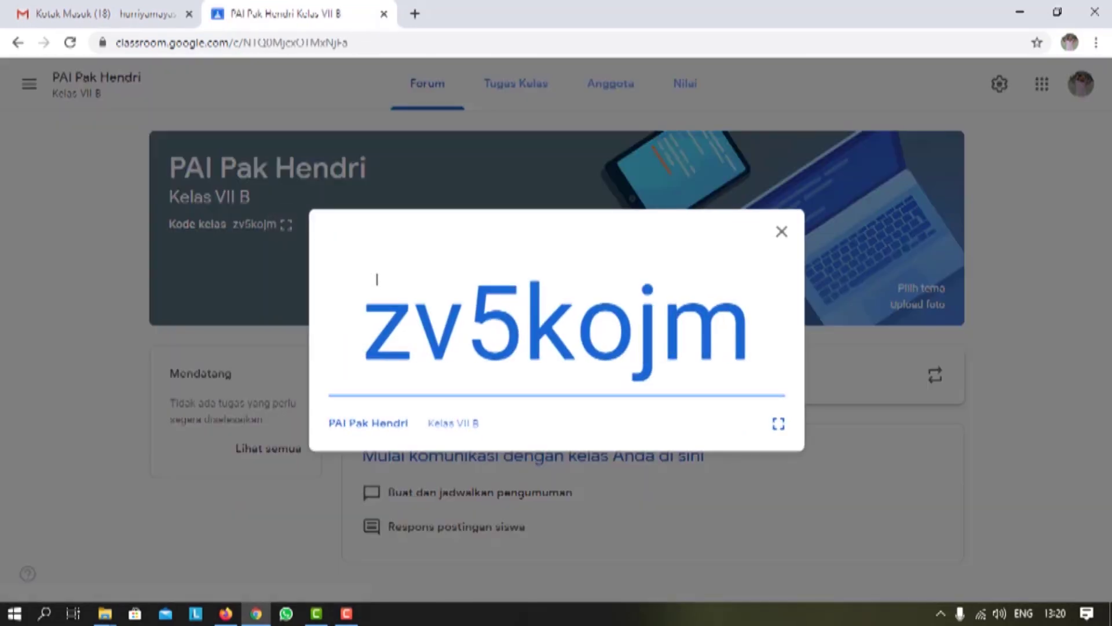
drag(370, 315, 791, 283)
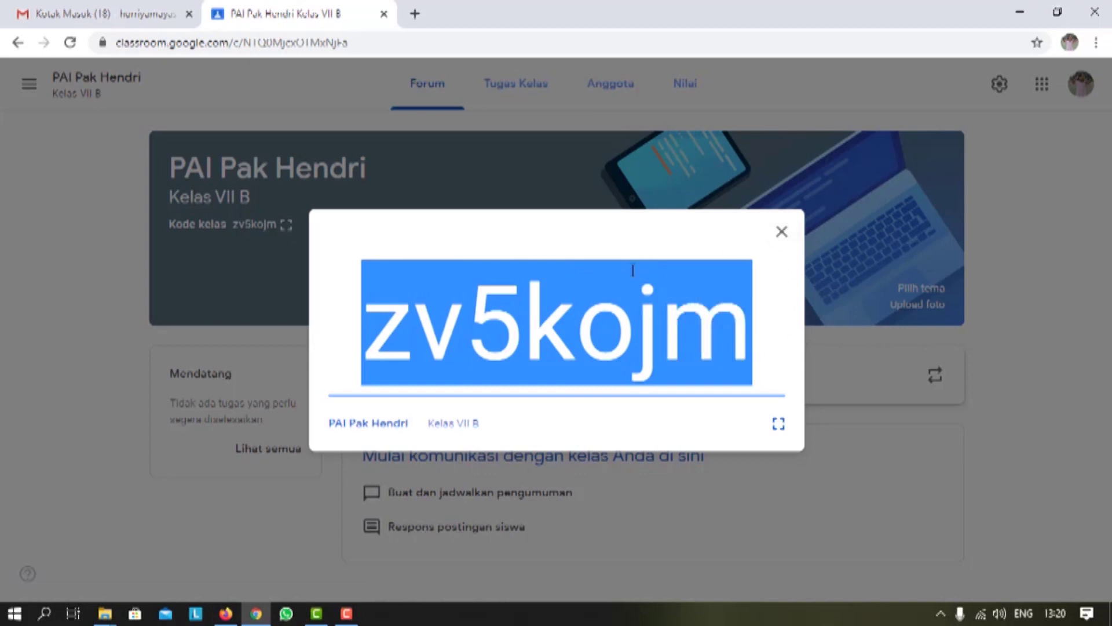
click(781, 231)
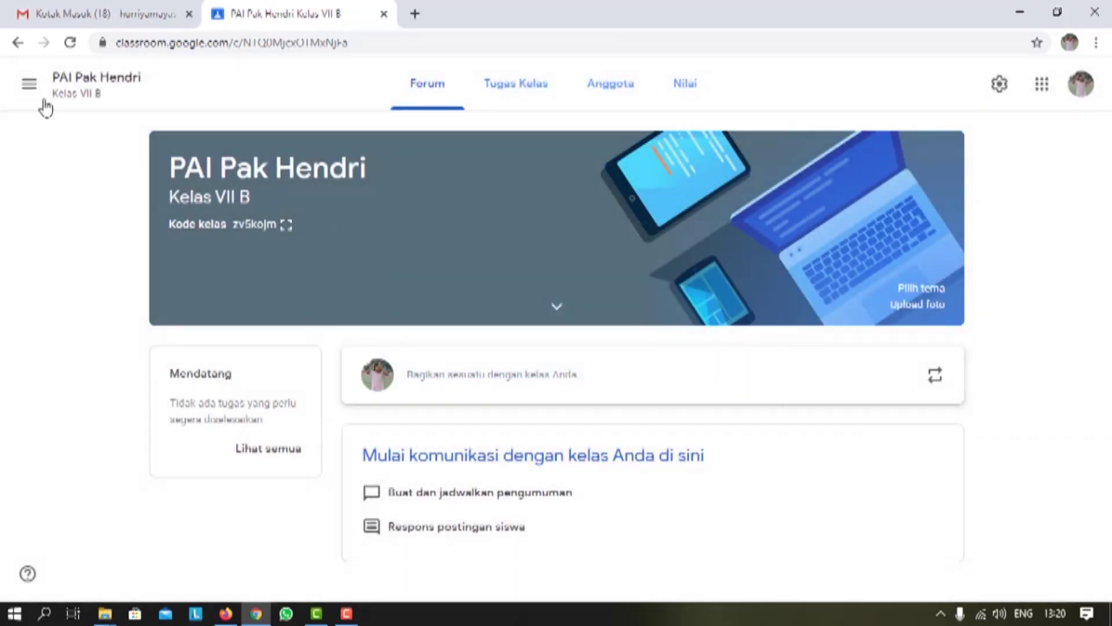
- Switch to the Kelas VII C class, dismiss the announcement tip, and view its class code enlarged, selecting the code before closing it
click(29, 85)
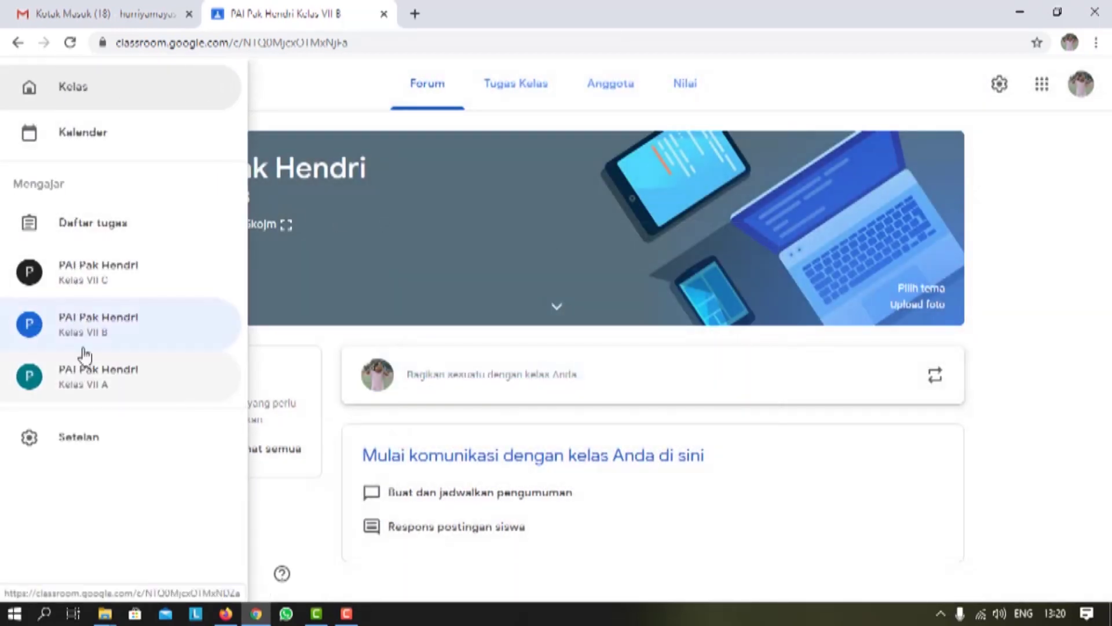
click(92, 277)
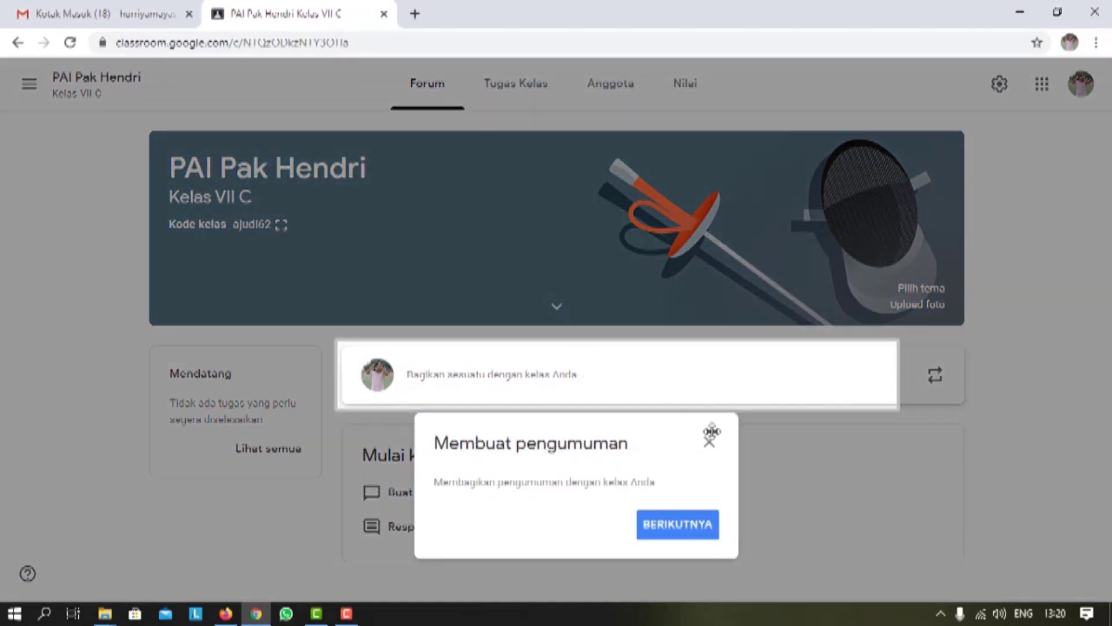
click(708, 439)
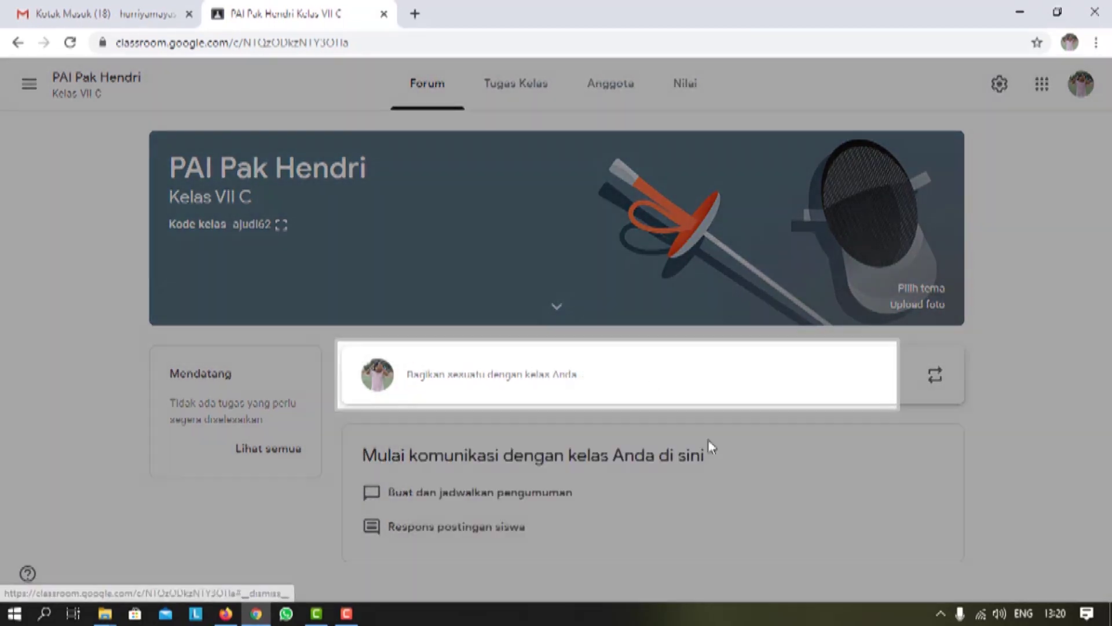
click(281, 224)
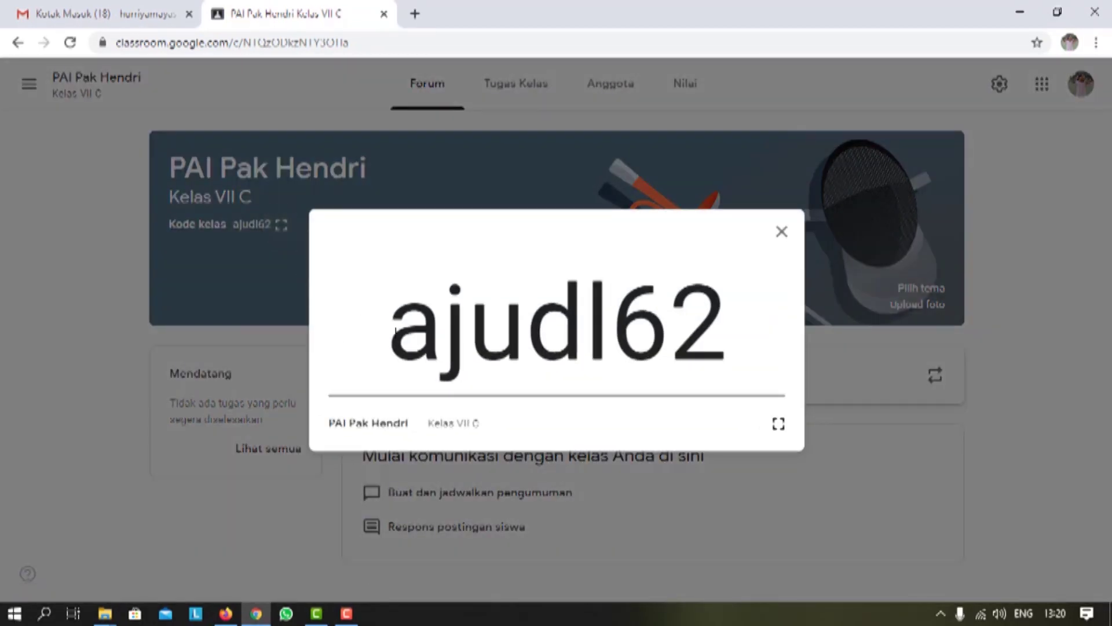
drag(396, 330, 713, 356)
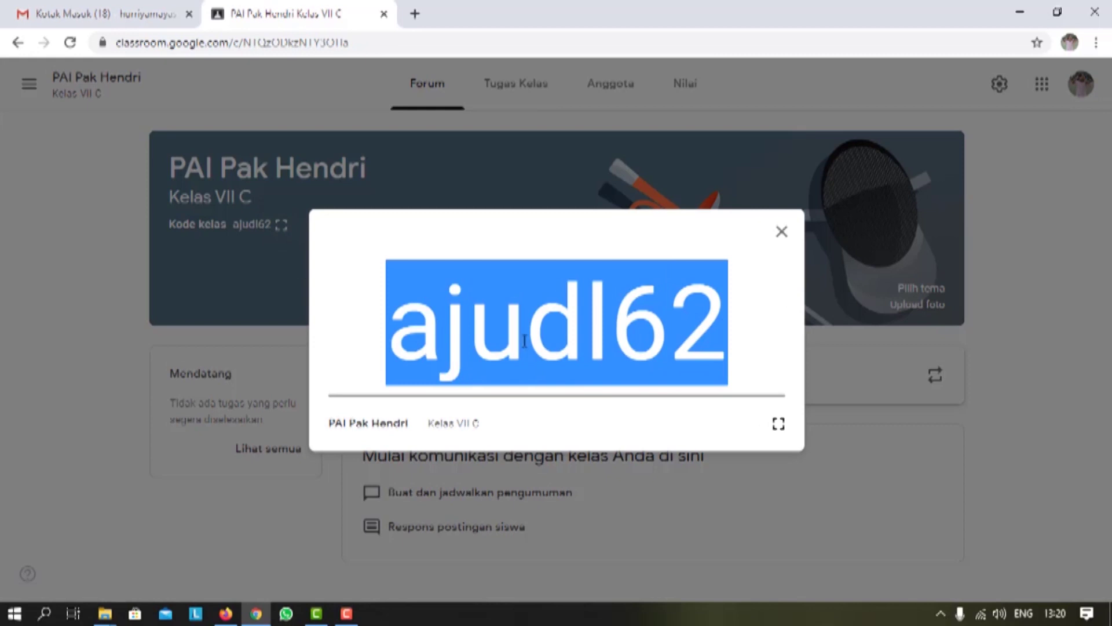
click(781, 232)
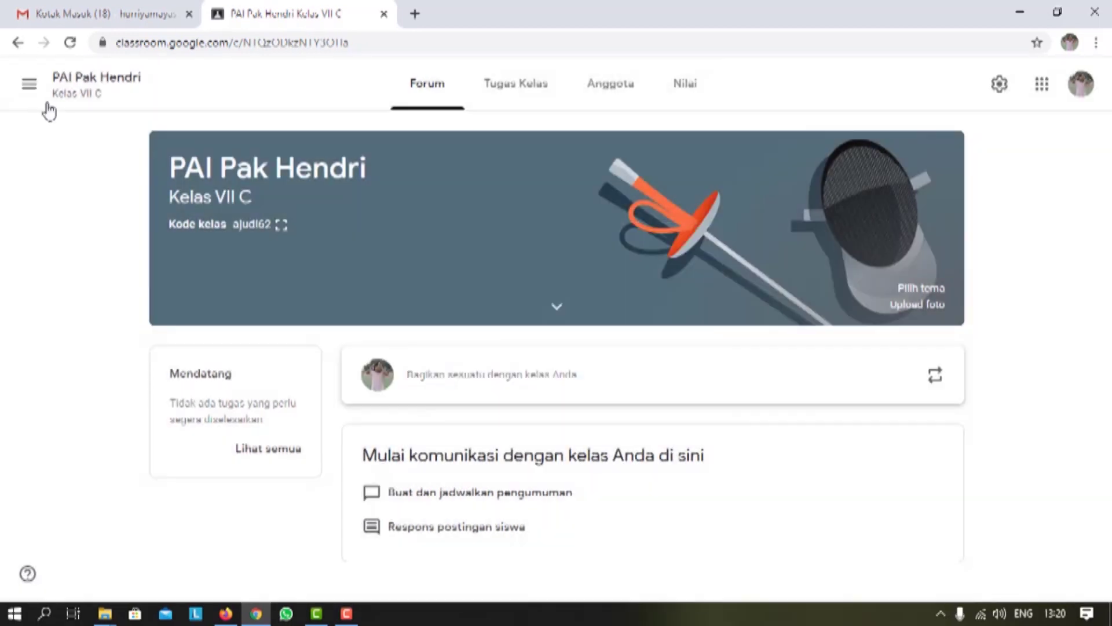
- Return to the overview of all classes
click(29, 86)
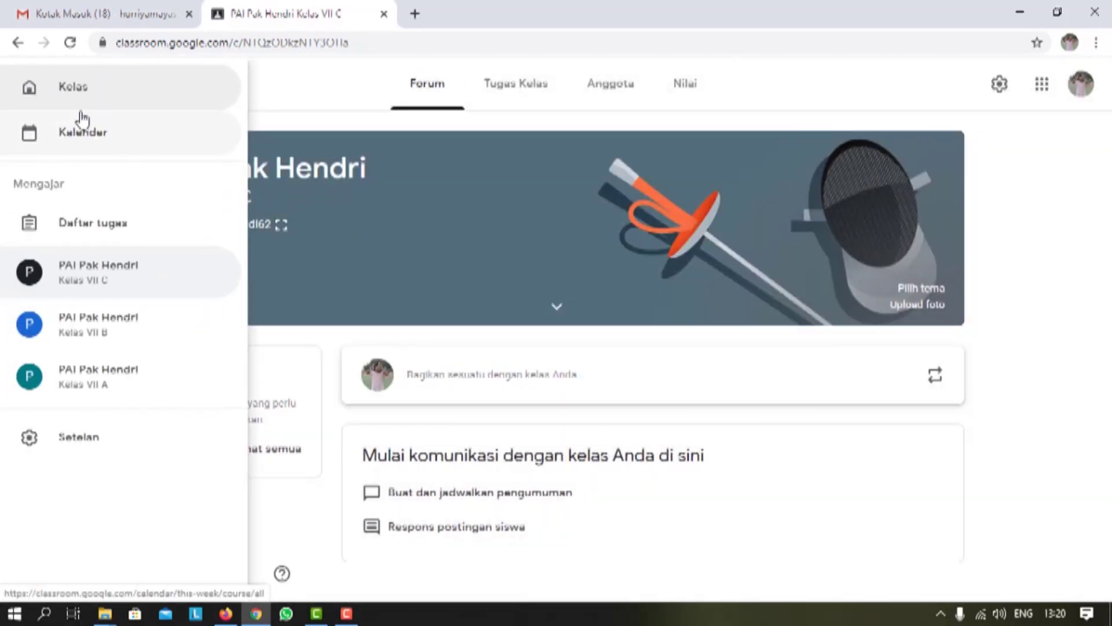
click(81, 98)
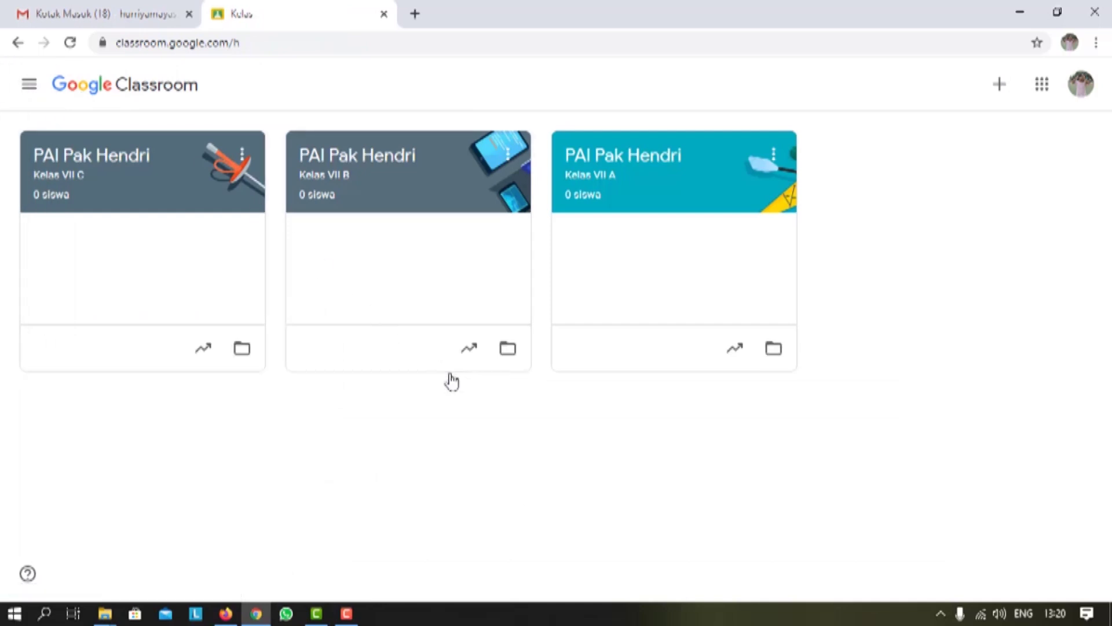